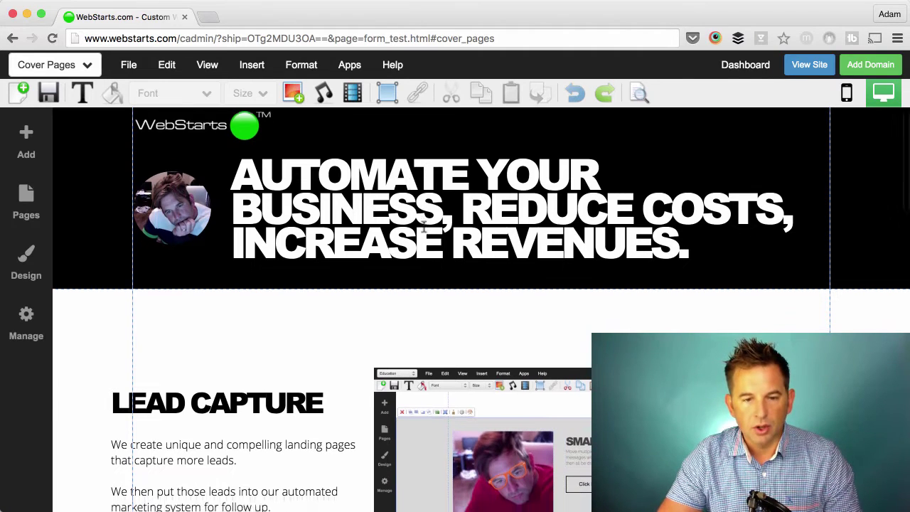
Step: Drag the LEAD CAPTURE headline upward and set its paragraph directly beneath it
scroll(422, 227, down, 5)
click(256, 247)
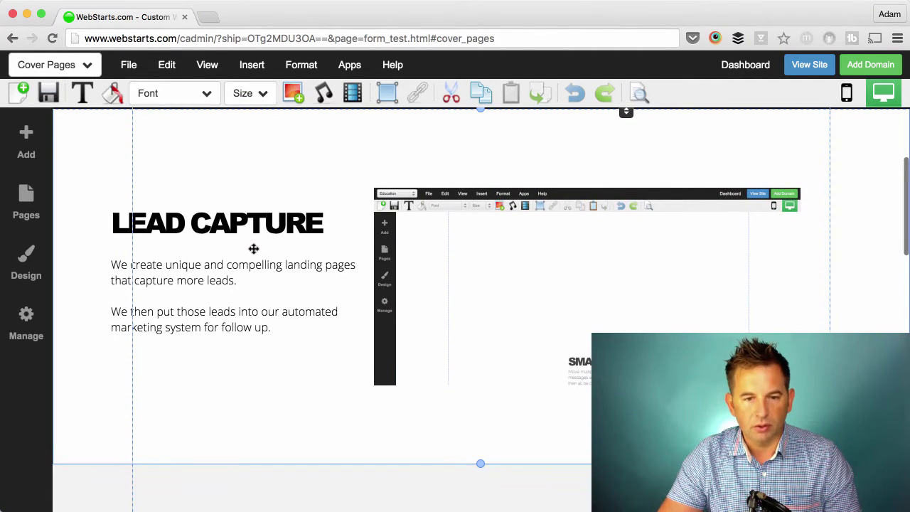
click(275, 224)
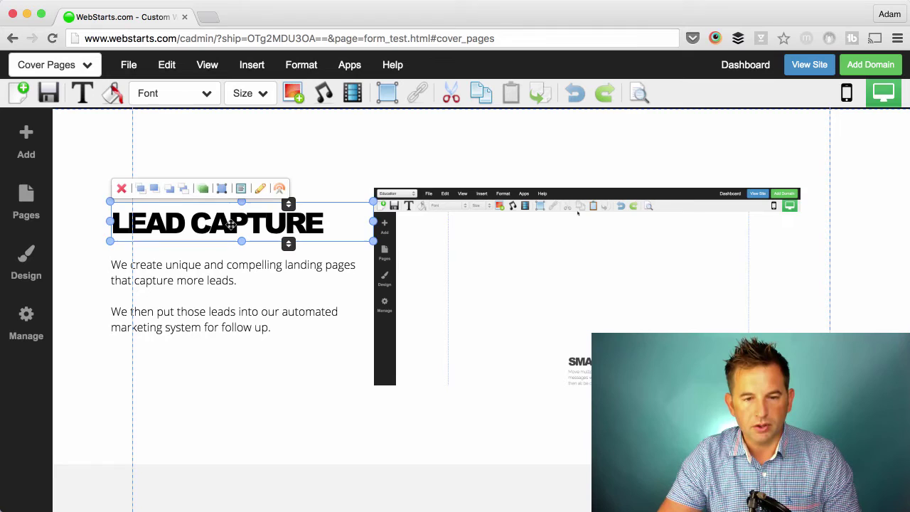
mouse_move(231, 225)
mouse_down()
mouse_move(255, 207)
mouse_move(220, 210)
mouse_move(229, 212)
mouse_move(230, 151)
mouse_move(227, 209)
mouse_move(201, 208)
mouse_move(227, 208)
mouse_up()
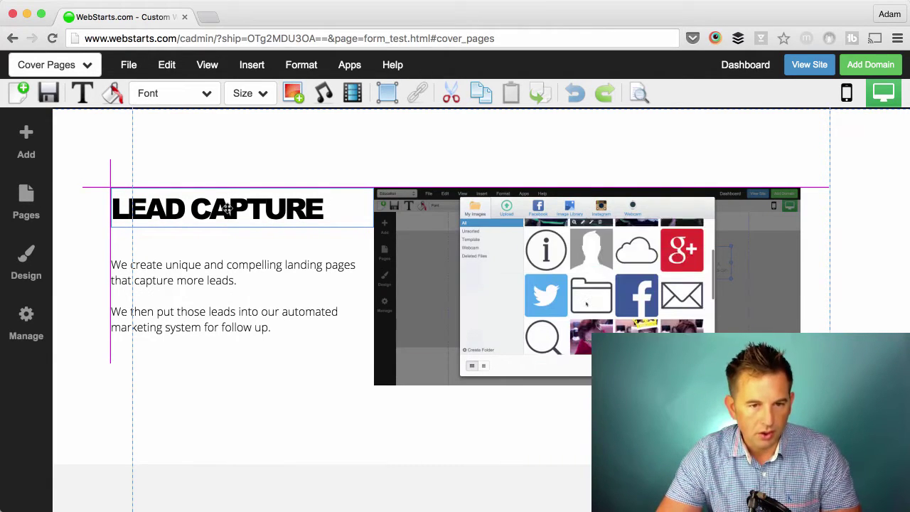
mouse_move(227, 209)
mouse_down()
mouse_move(217, 208)
mouse_move(232, 209)
mouse_up()
click(197, 264)
mouse_move(197, 264)
mouse_down()
mouse_move(200, 277)
mouse_move(202, 266)
mouse_up()
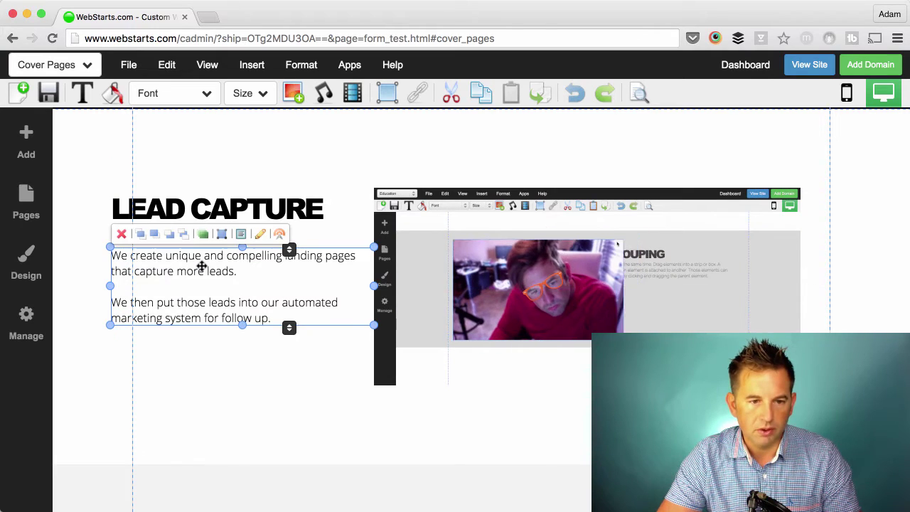
click(293, 209)
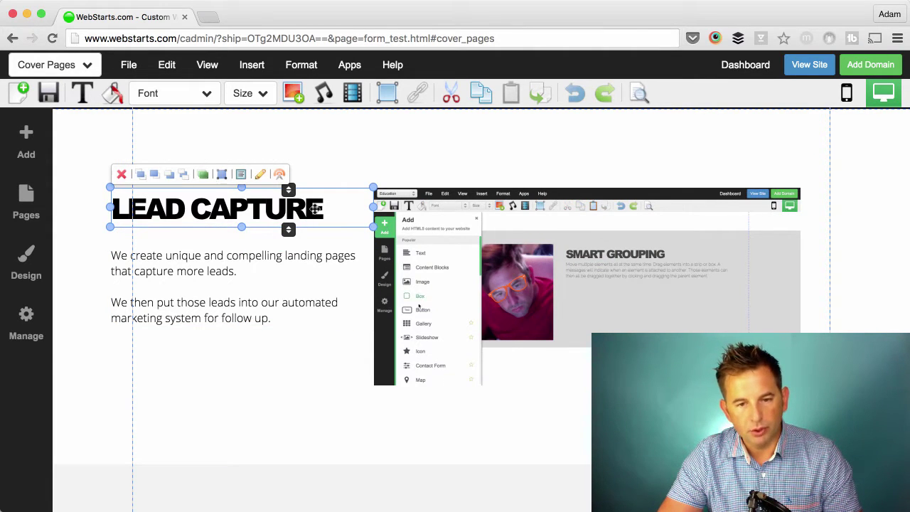
mouse_move(293, 207)
mouse_down()
mouse_move(293, 156)
mouse_move(290, 207)
mouse_up()
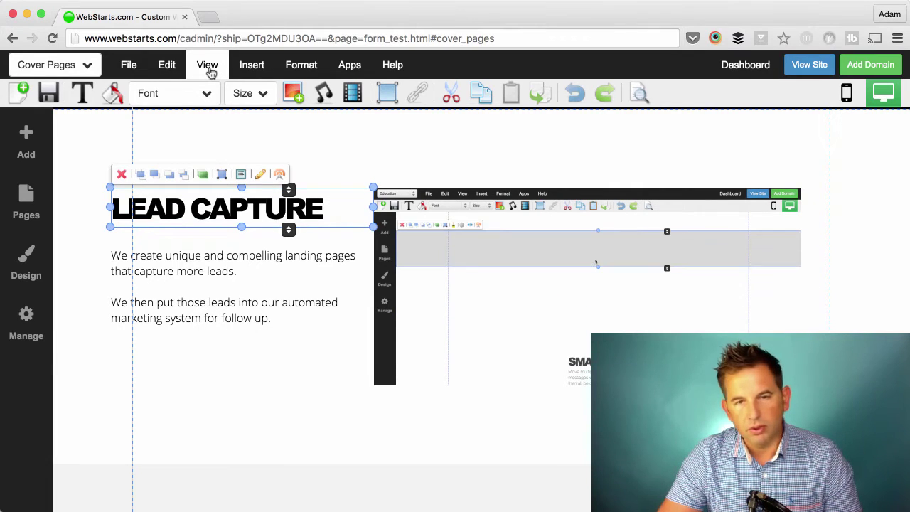
Step: Uncheck Snap To Grid in the View menu
click(208, 70)
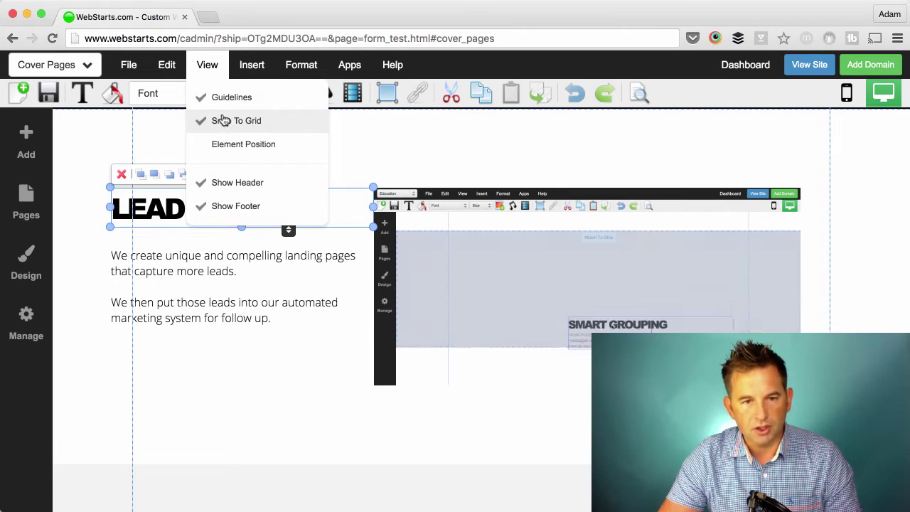
click(208, 68)
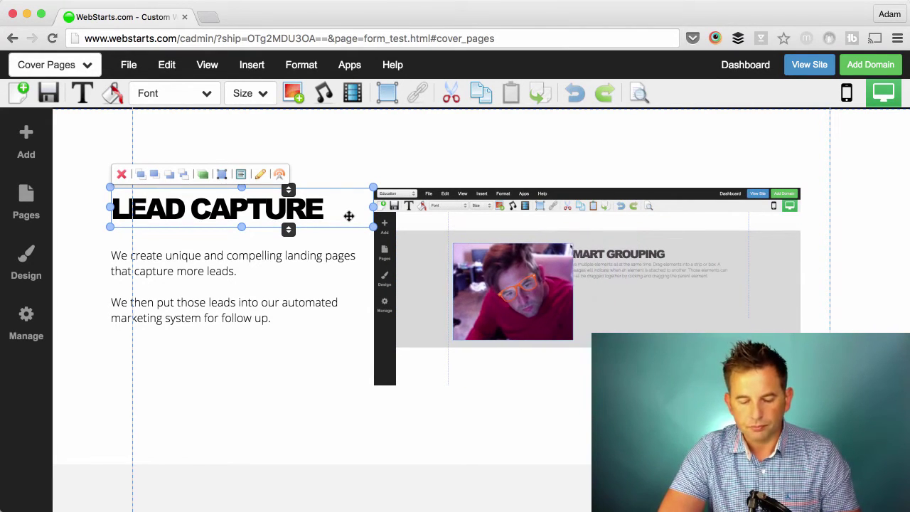
Step: Nudge the LEAD CAPTURE headline with arrow keys, dismiss the Uh oh! warning, and drag it inside the guides
key(Up)
key(Up)
key(Up)
key(Up)
key(Up)
key(Up)
key(Up)
key(Up)
key(Up)
key(Up)
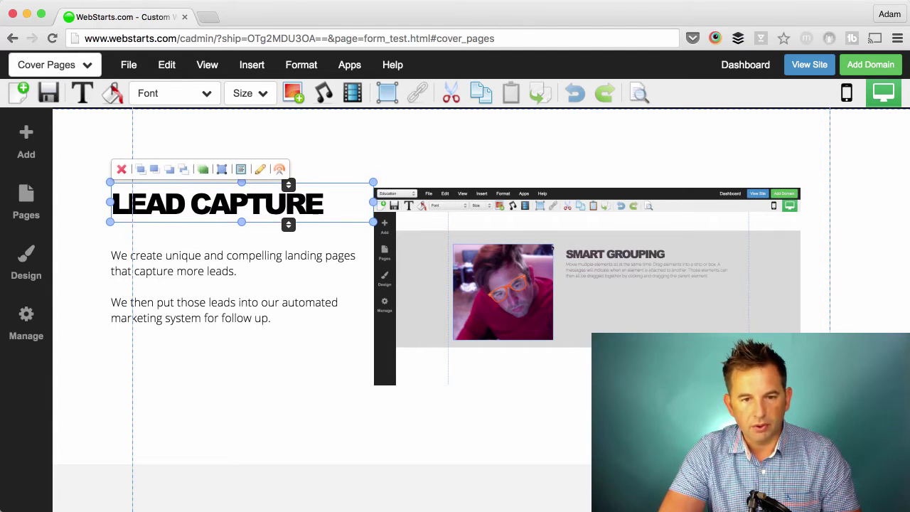
key(Up)
key(Left)
key(Left)
key(Left)
key(Left)
key(Left)
key(Left)
key(Left)
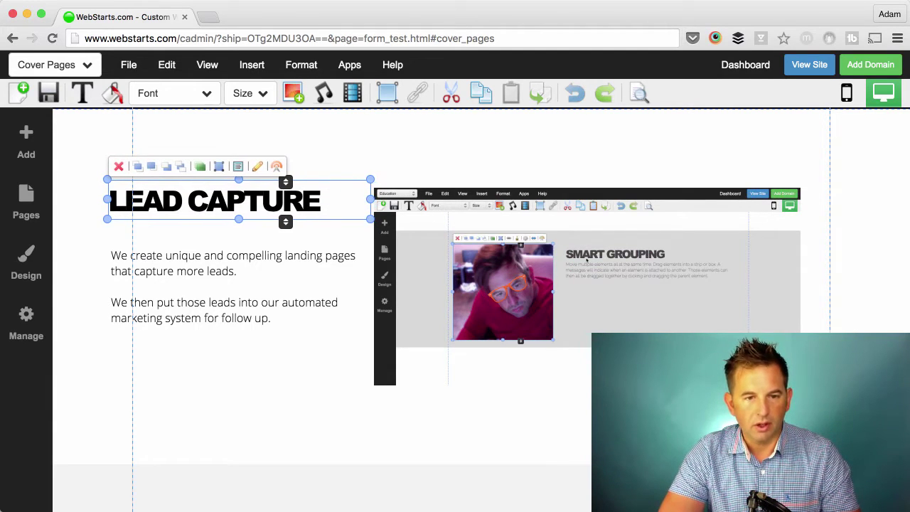
key(Right)
key(Right)
key(Right)
key(Right)
key(Right)
key(Right)
key(Right)
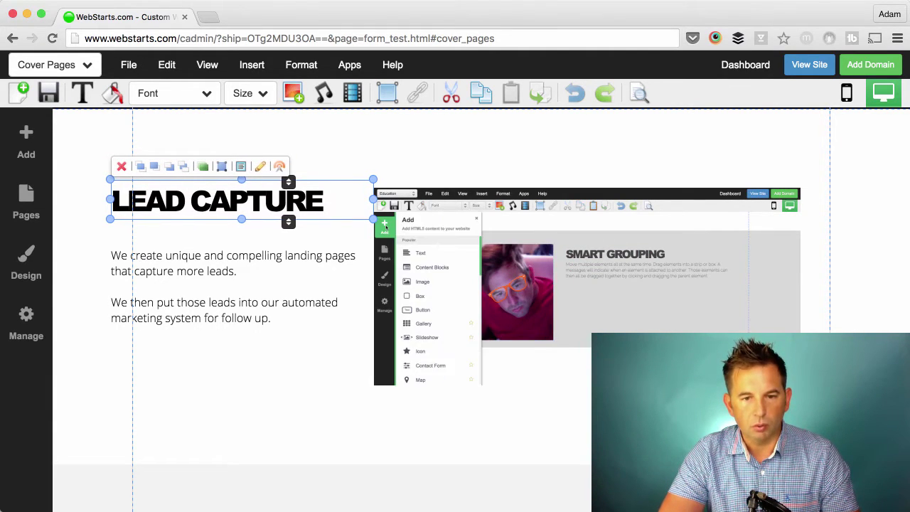
key(Down)
key(Down)
key(Down)
key(Down)
key(Down)
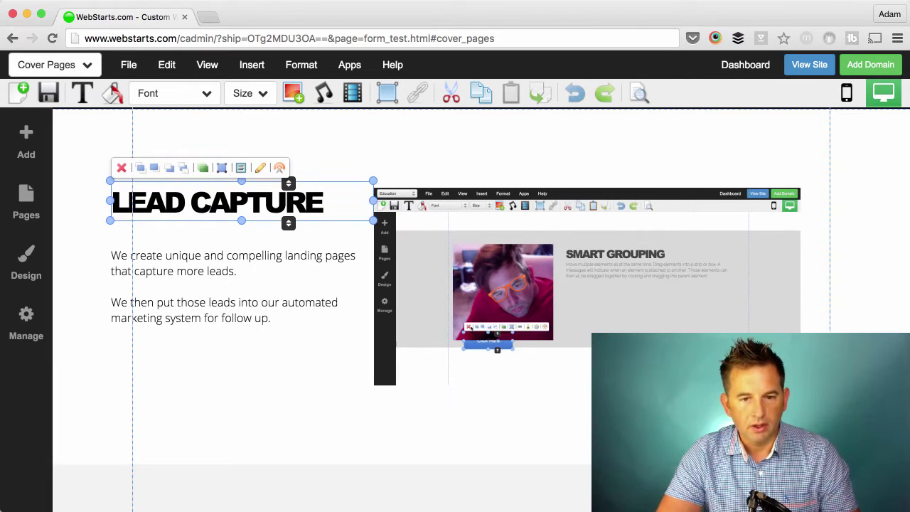
key(Down)
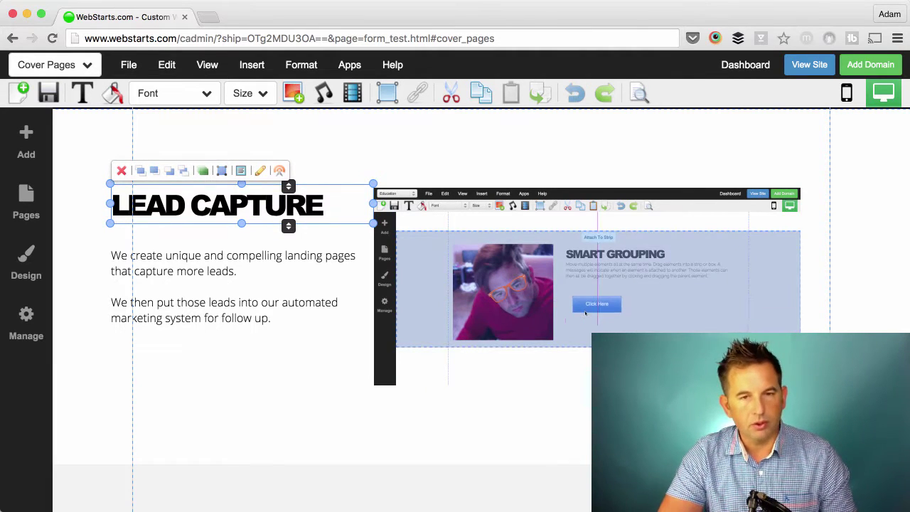
key(shift+Up)
key(shift+Up)
key(shift+Up)
key(shift+Up)
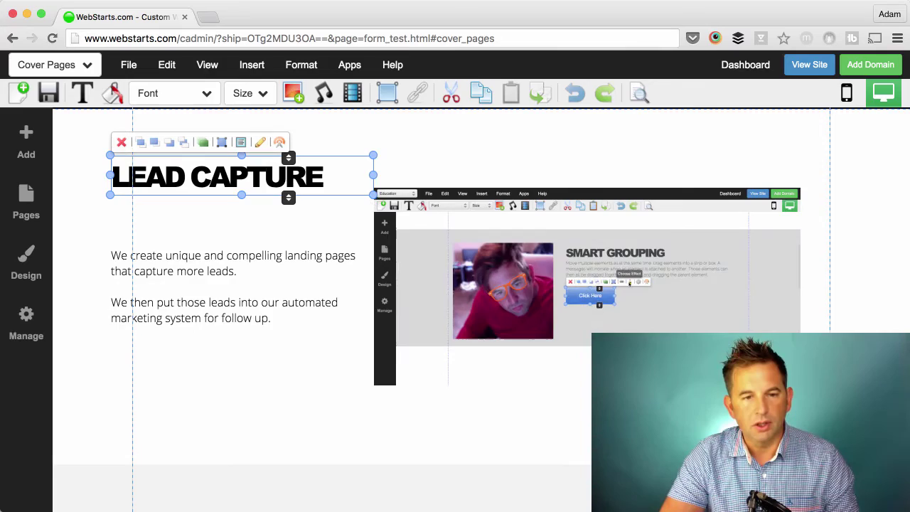
key(shift+Left)
key(shift+Left)
key(shift+Right)
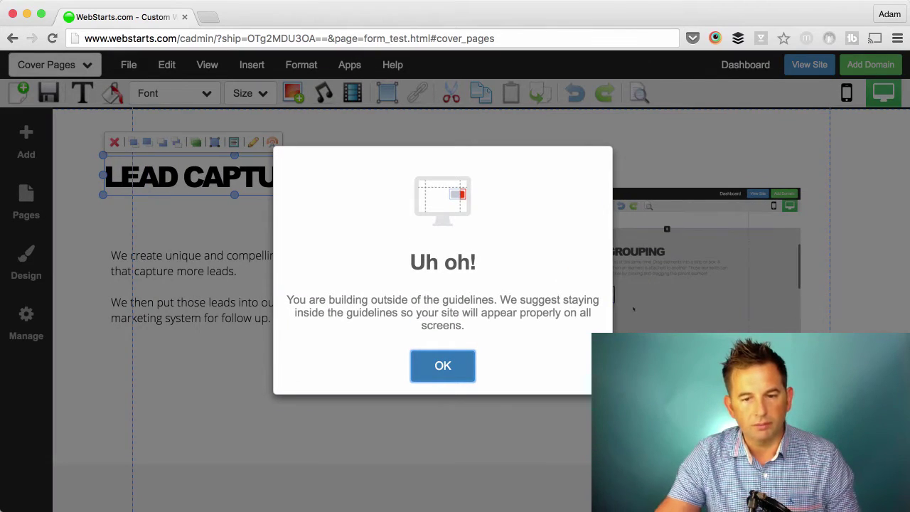
click(450, 384)
drag(293, 183, 307, 211)
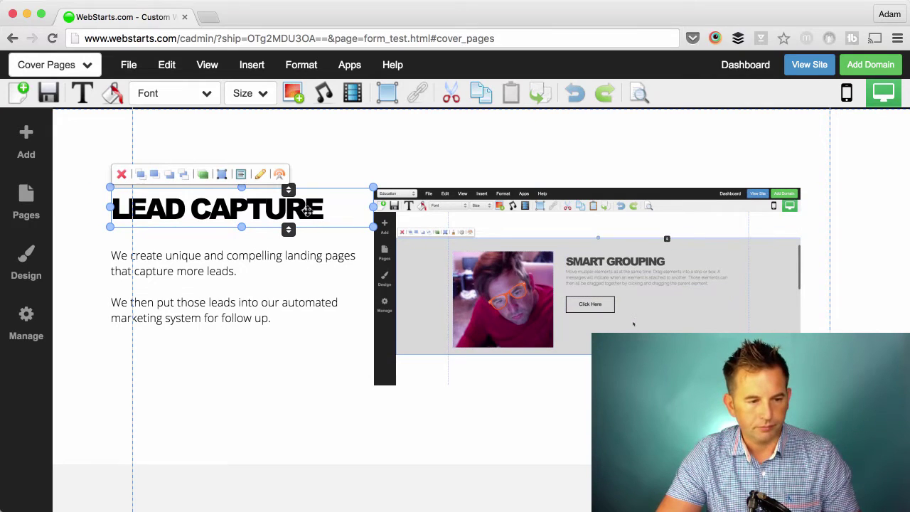
scroll(400, 268, up, 5)
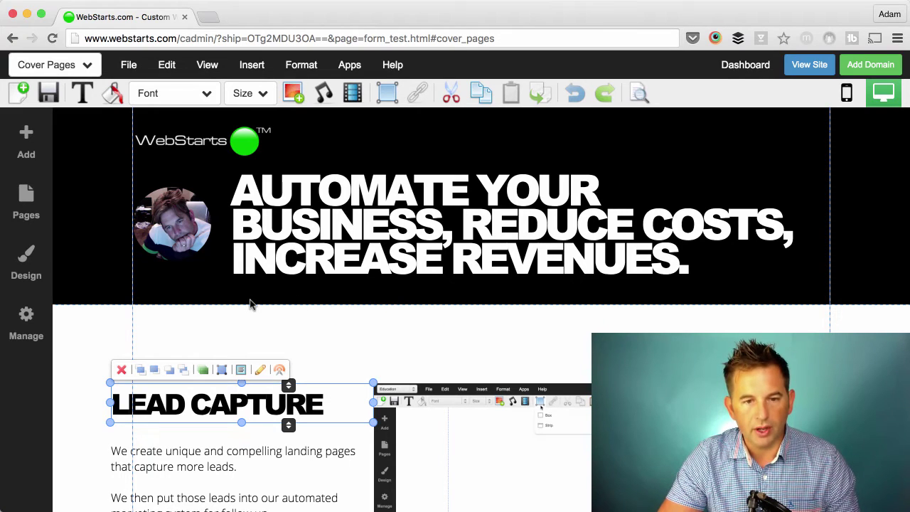
click(219, 303)
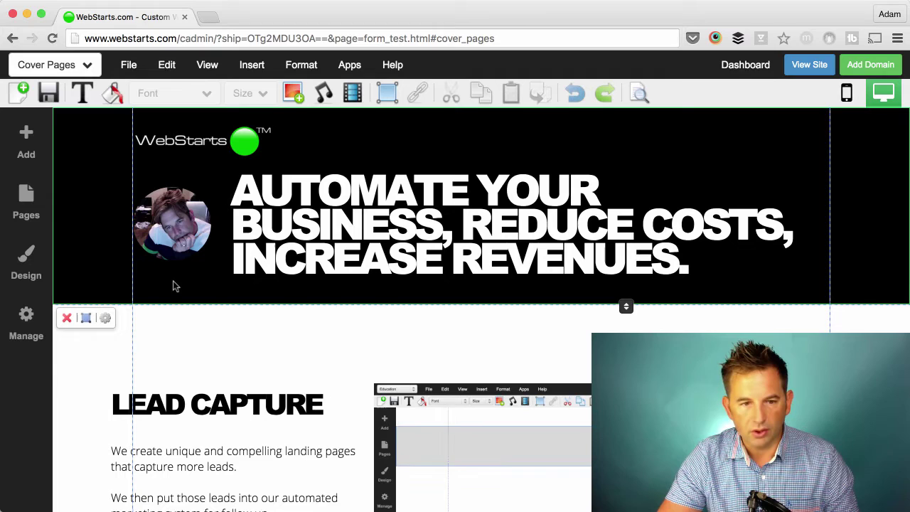
click(189, 314)
click(302, 296)
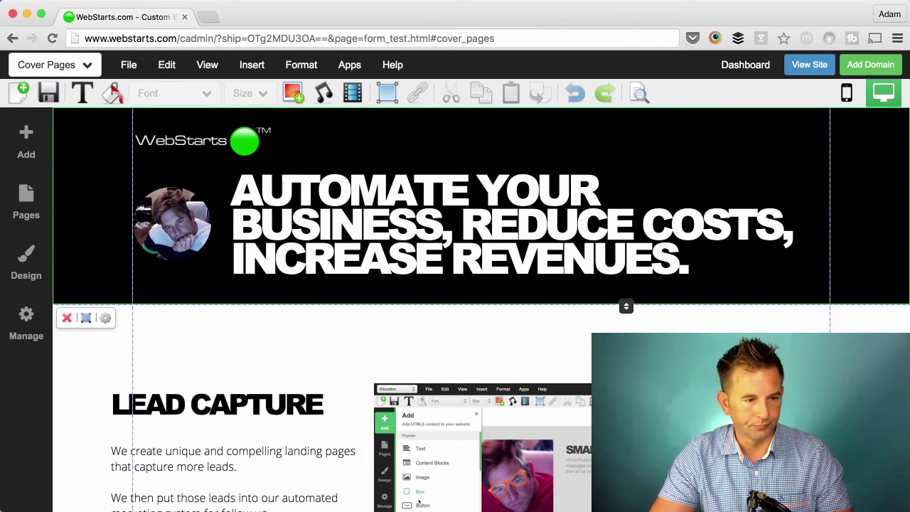
Step: Select the footer's copyright text and footer strip, then return to the Sign Up button area
scroll(462, 230, down, 15)
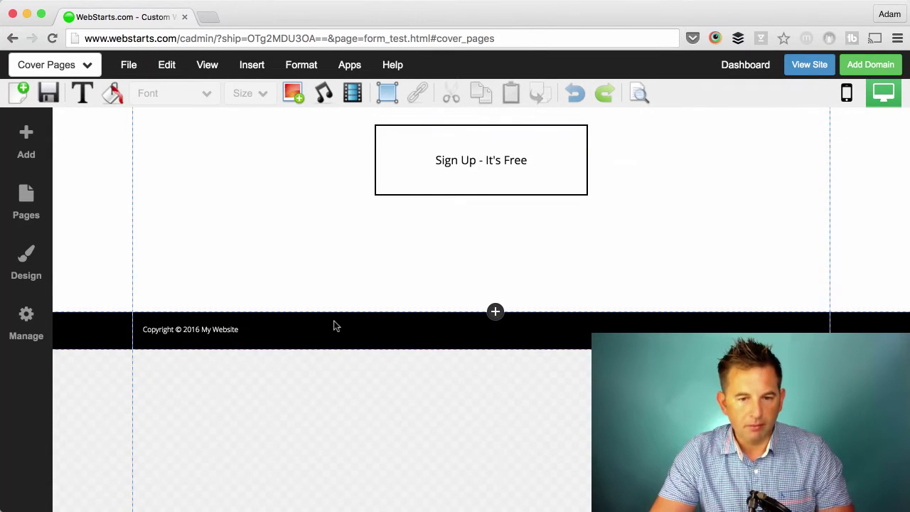
click(328, 330)
click(396, 340)
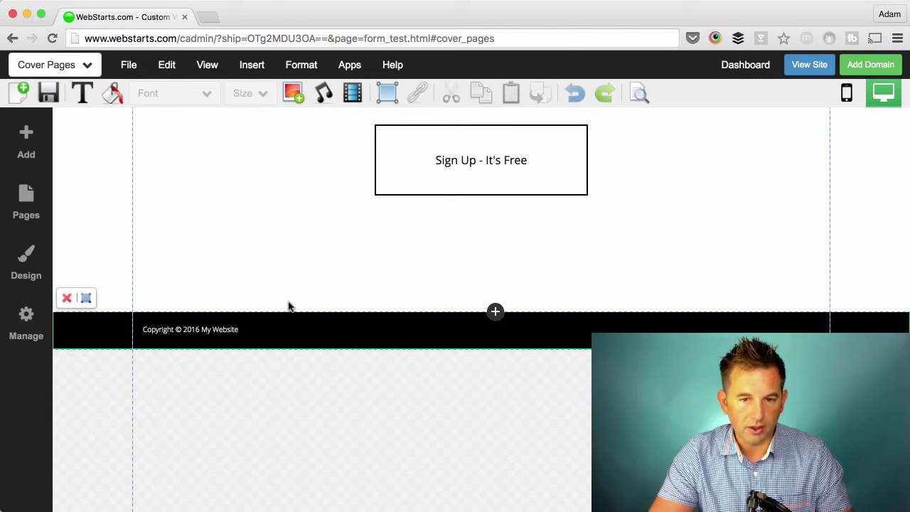
scroll(288, 306, up, 2)
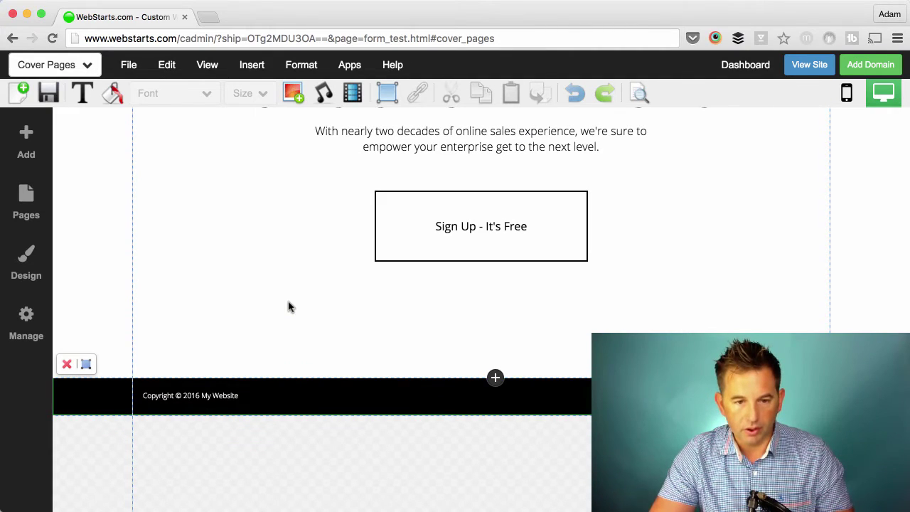
Step: Add a Social Bar element to the page and change its icon colour
click(26, 145)
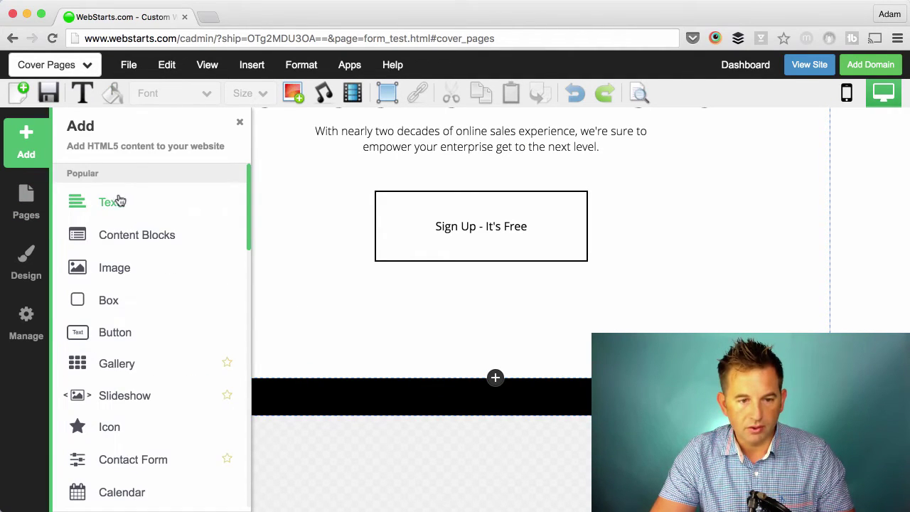
scroll(121, 201, down, 5)
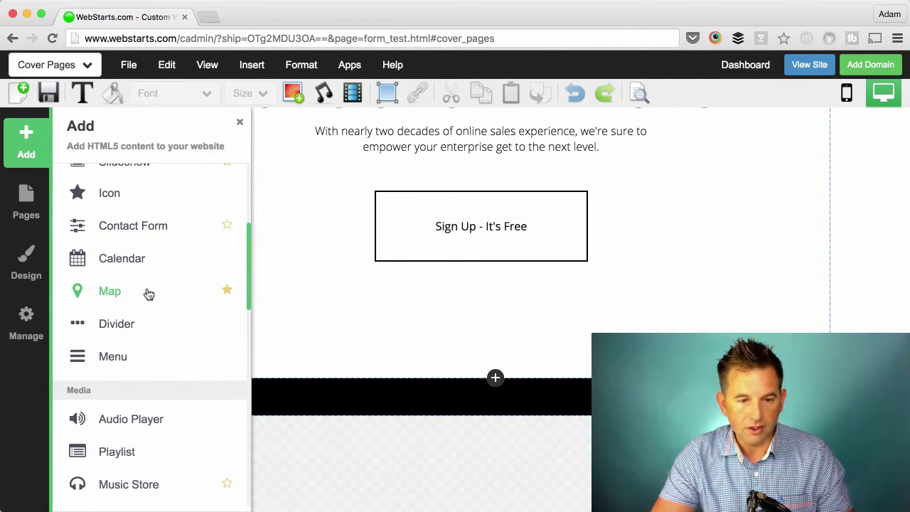
scroll(149, 294, down, 7)
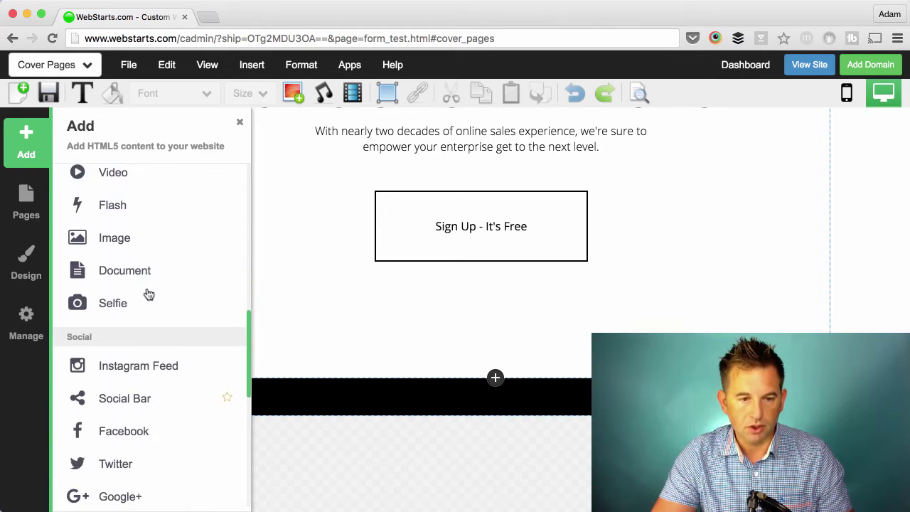
scroll(148, 294, down, 2)
click(139, 322)
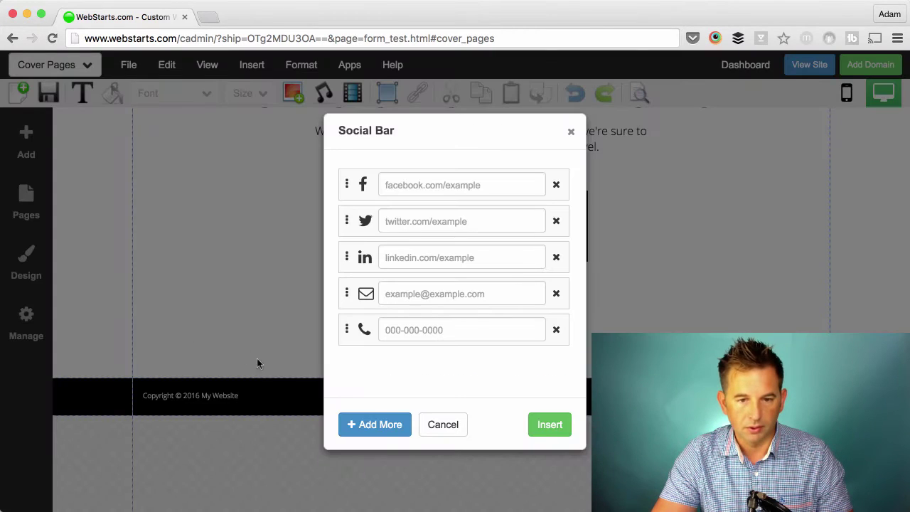
click(567, 431)
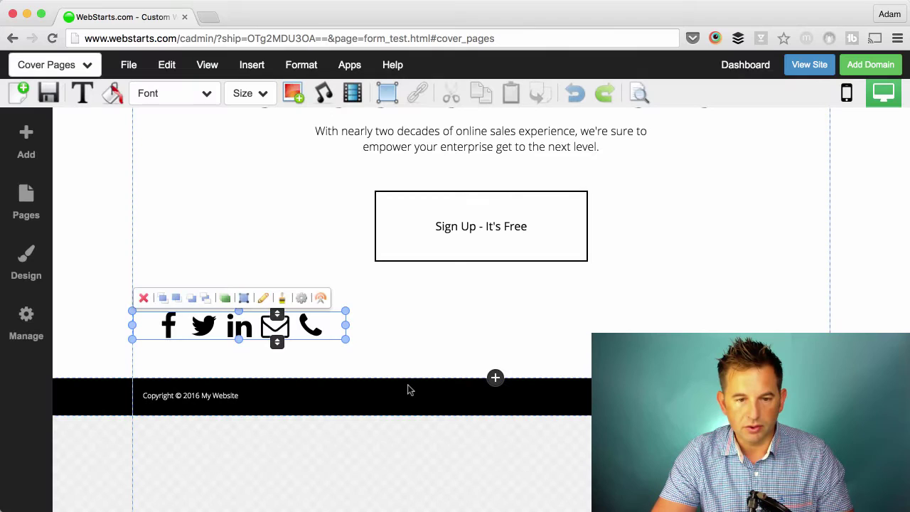
click(113, 93)
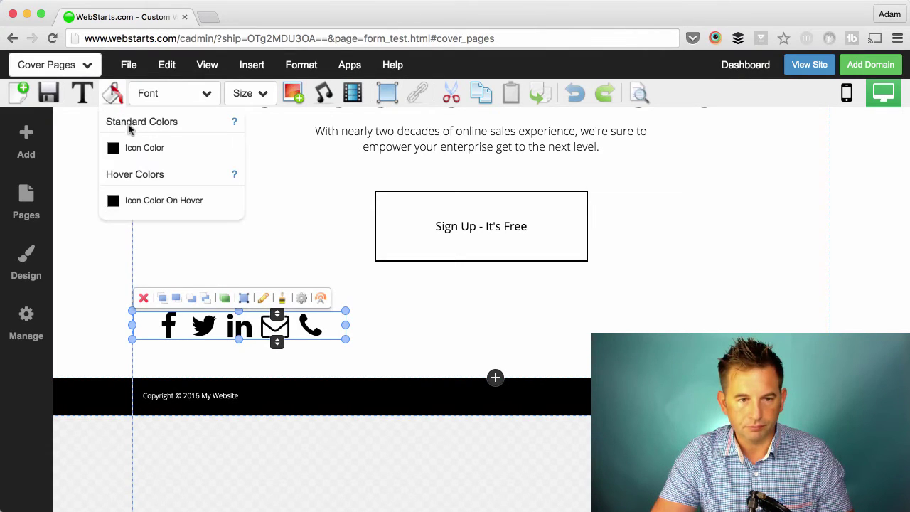
click(142, 148)
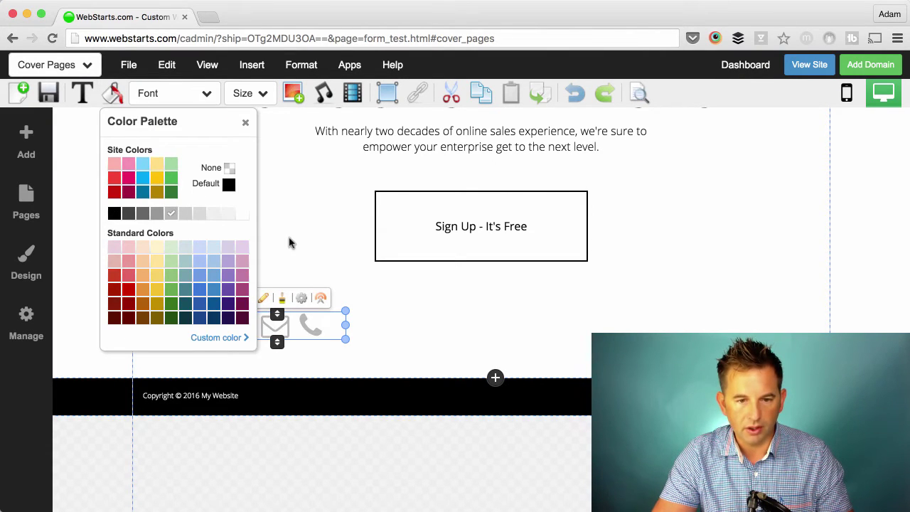
Step: Drag the social icon bar down onto the footer until it attaches there
drag(270, 325, 687, 310)
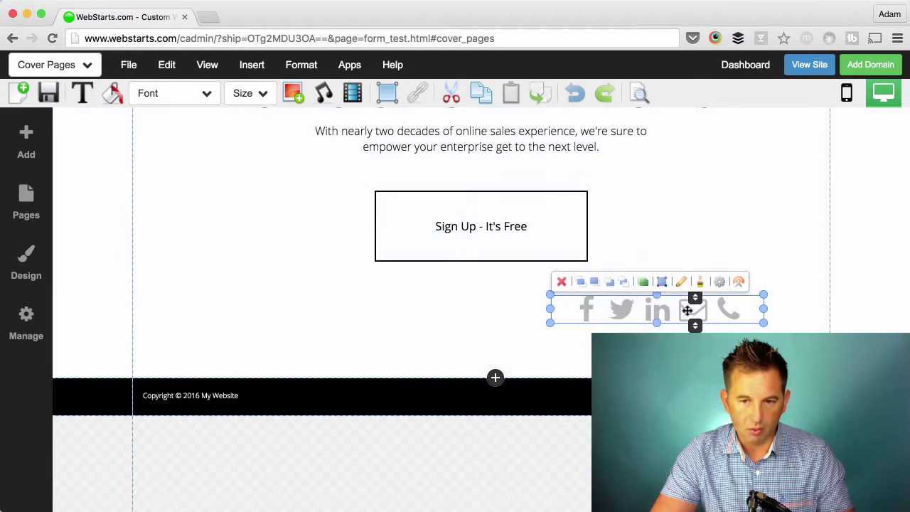
click(634, 311)
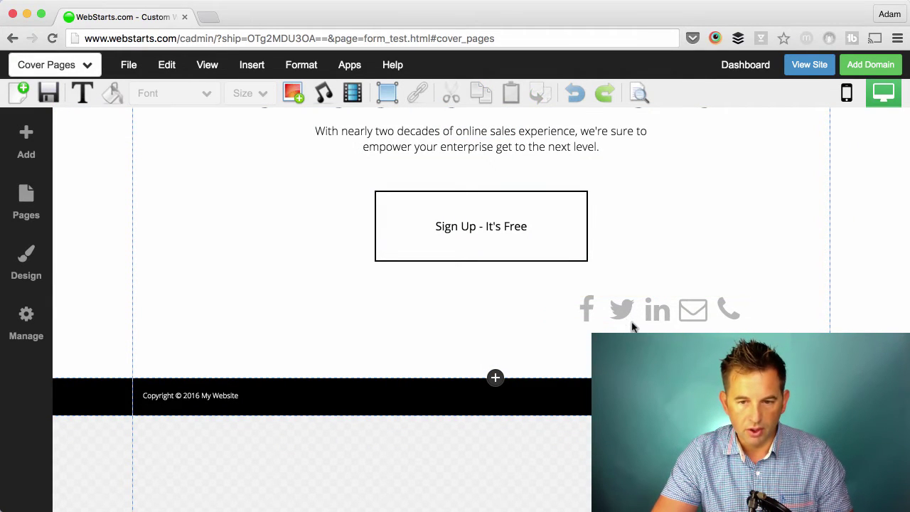
click(644, 313)
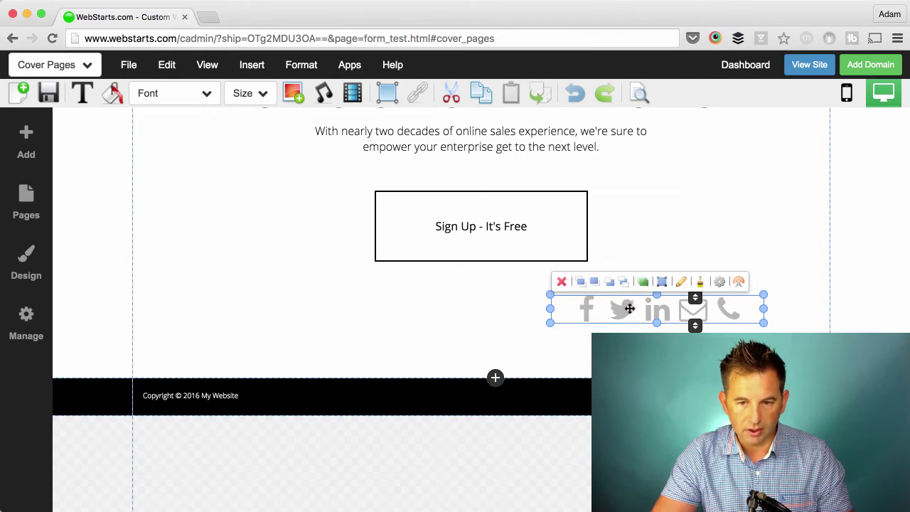
click(633, 309)
click(646, 305)
drag(647, 305, 644, 365)
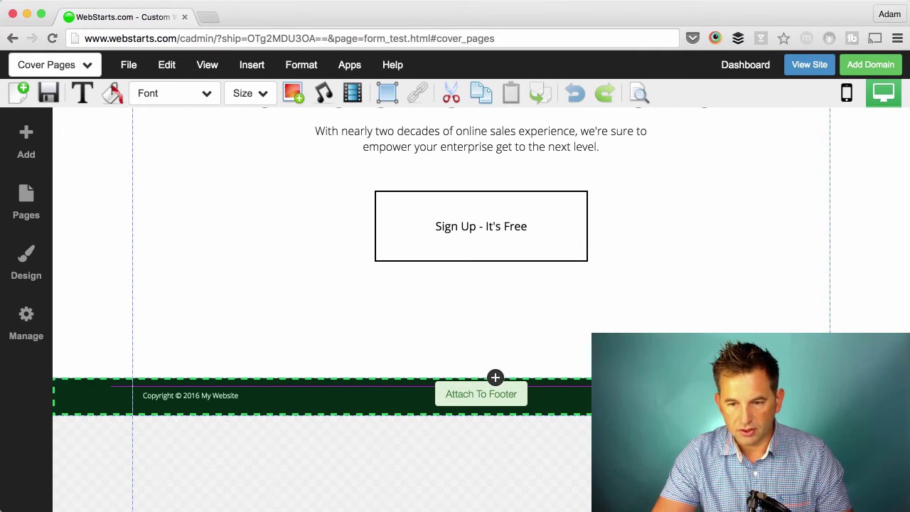
drag(644, 365, 647, 362)
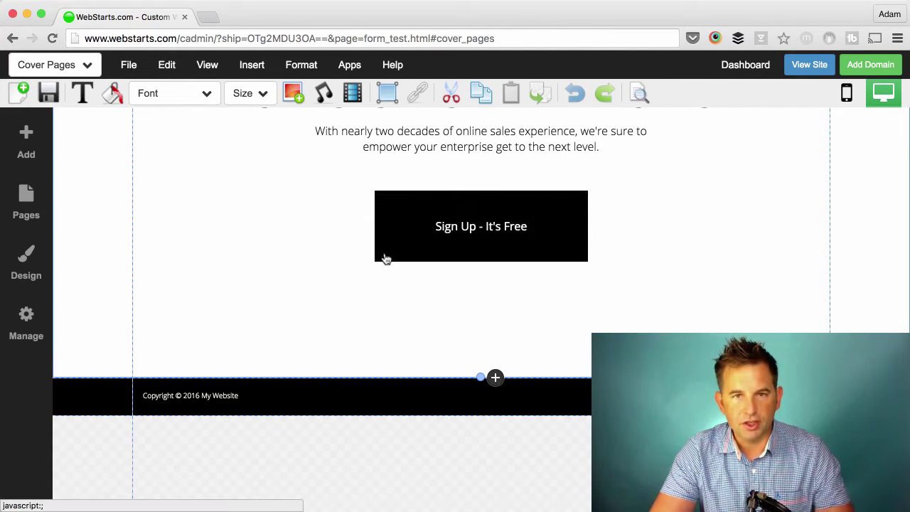
Step: Enable View > Element Position and move the Sign Up button to X 340, Y 1320
click(437, 244)
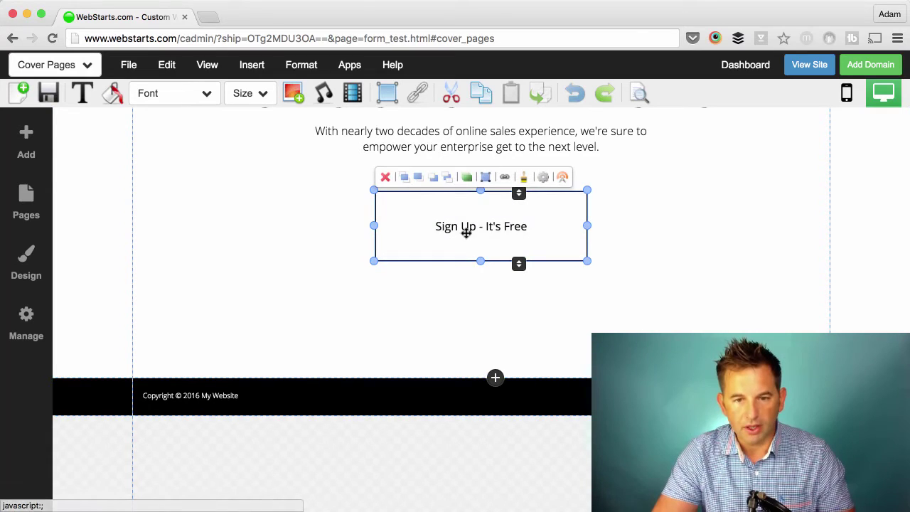
click(208, 67)
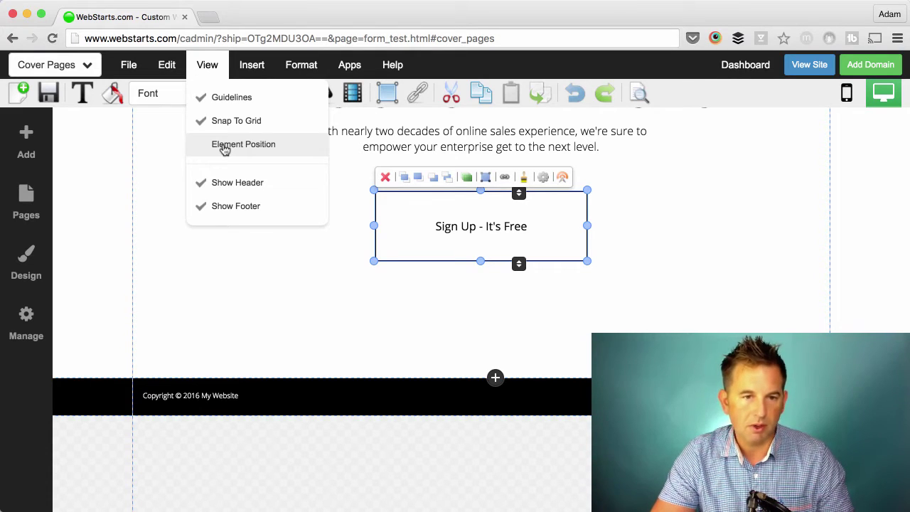
click(224, 145)
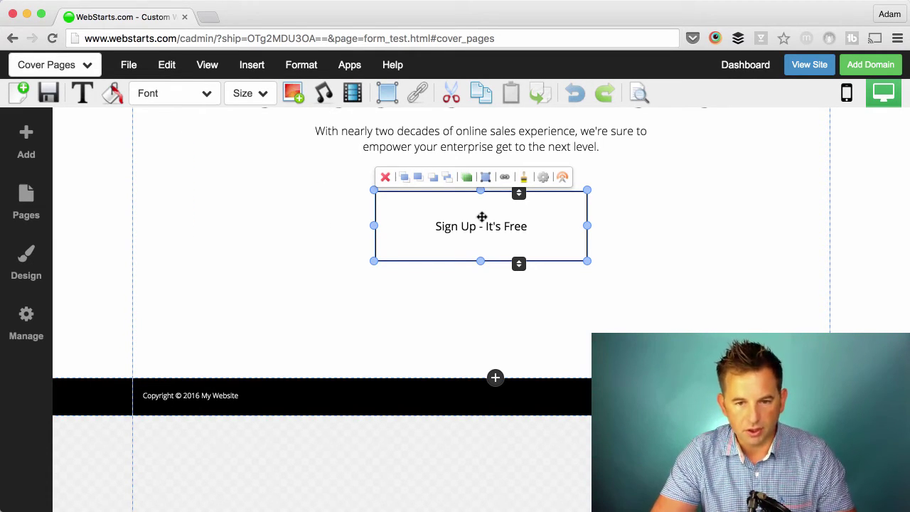
drag(482, 217, 483, 234)
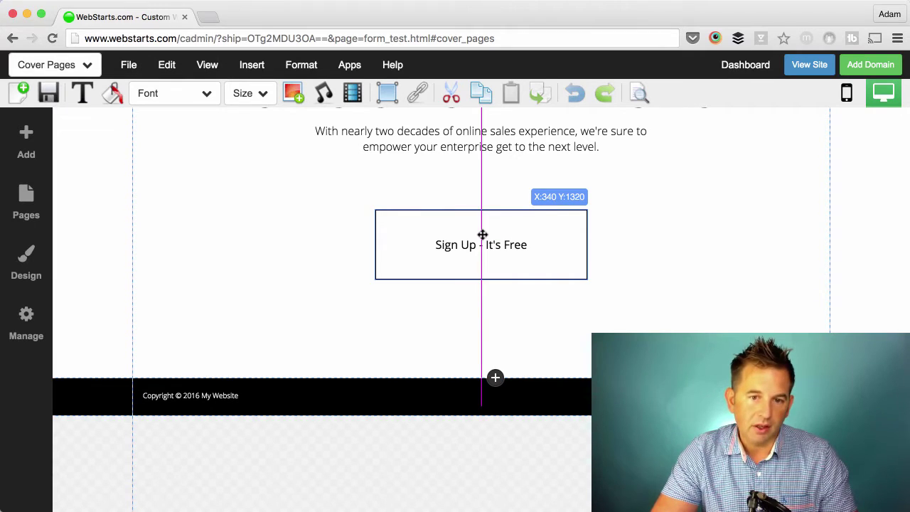
drag(482, 235, 482, 235)
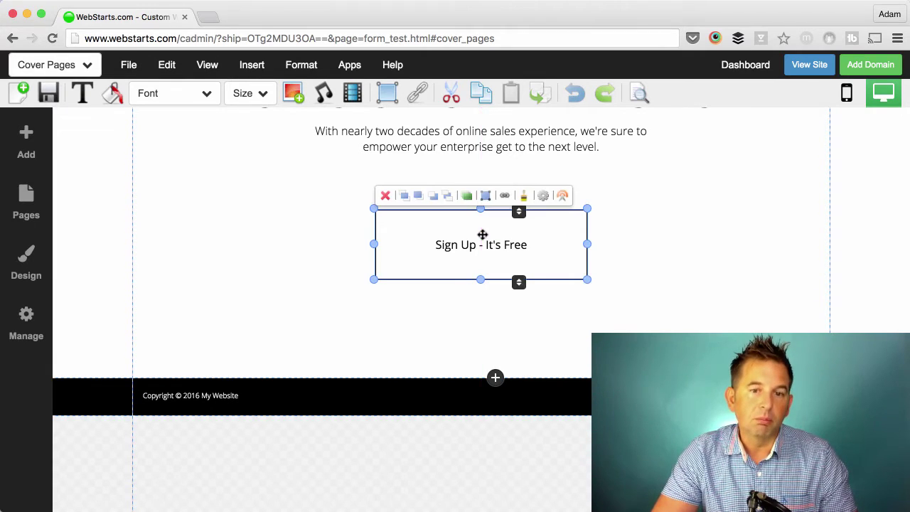
Step: Resize the Sign Up - It's Free button from 300×100 to 400×200 and recentre it
click(487, 197)
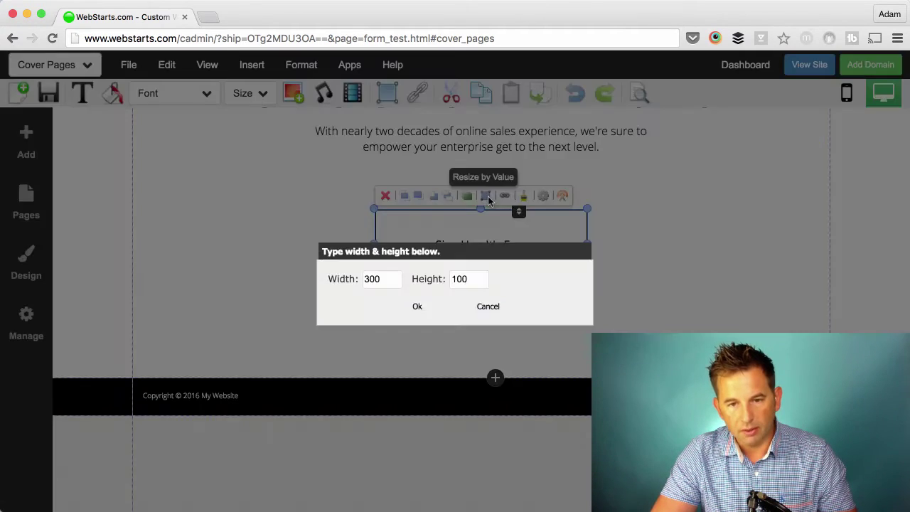
double_click(386, 279)
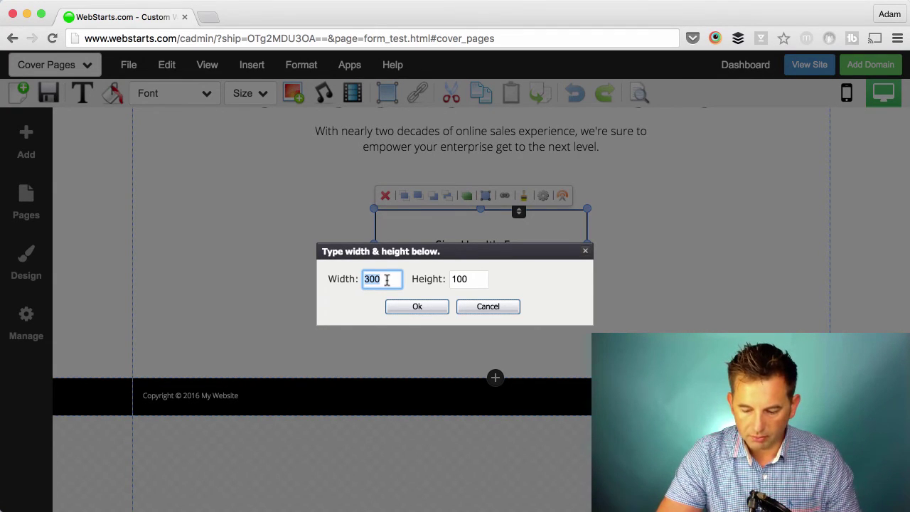
double_click(464, 279)
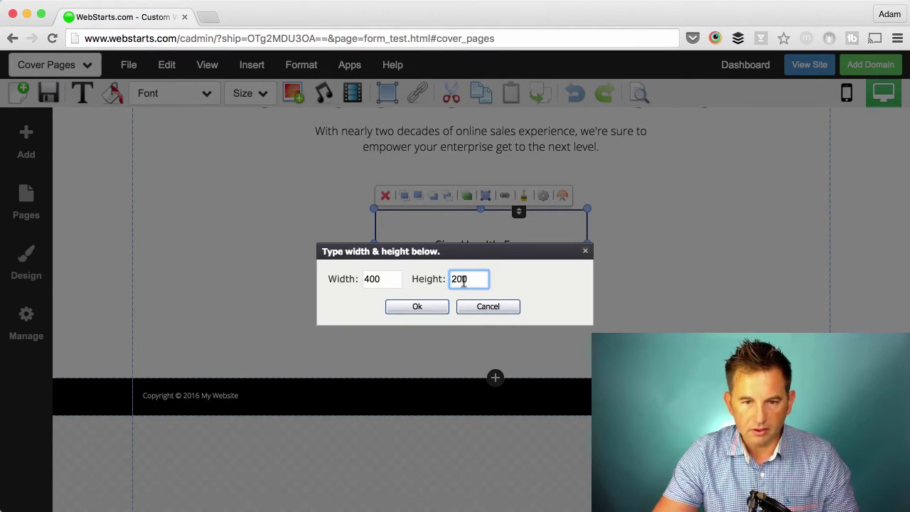
click(423, 309)
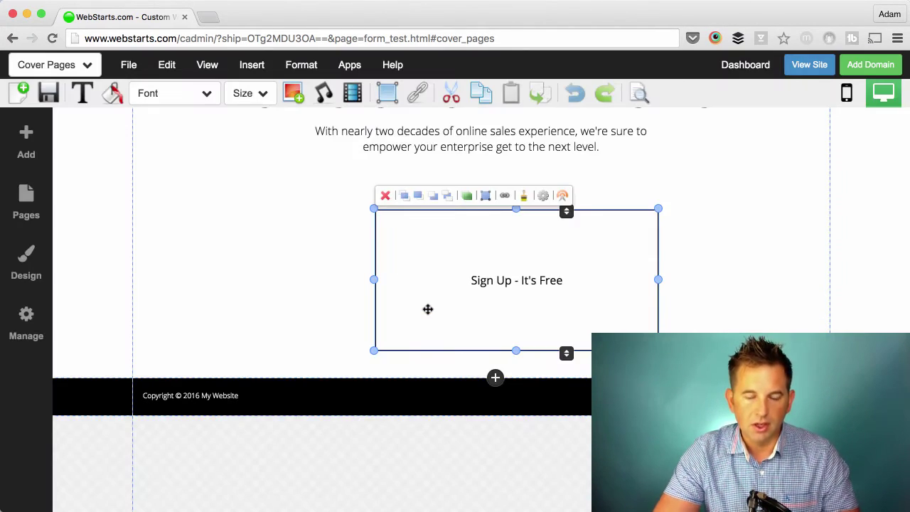
drag(610, 285, 589, 288)
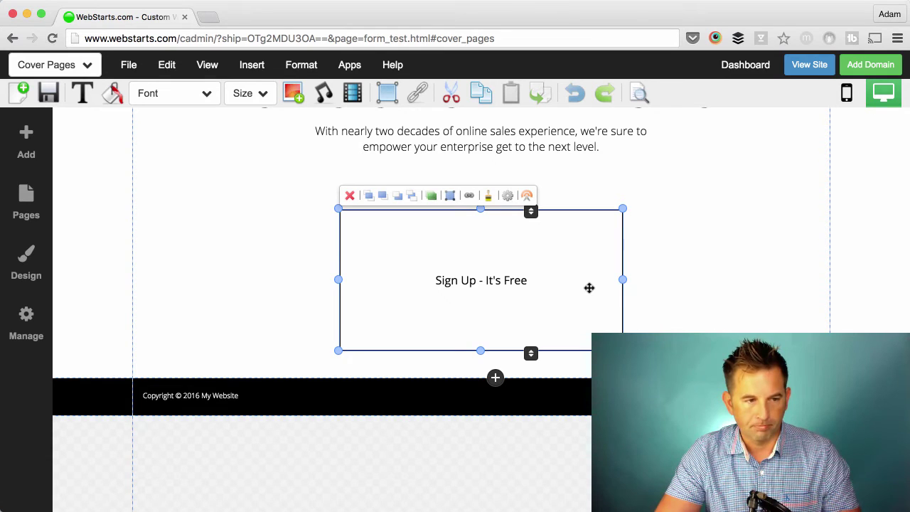
Step: Duplicate the FOLLOW UP screenshot image, move the copy aside, and delete it
scroll(589, 288, up, 9)
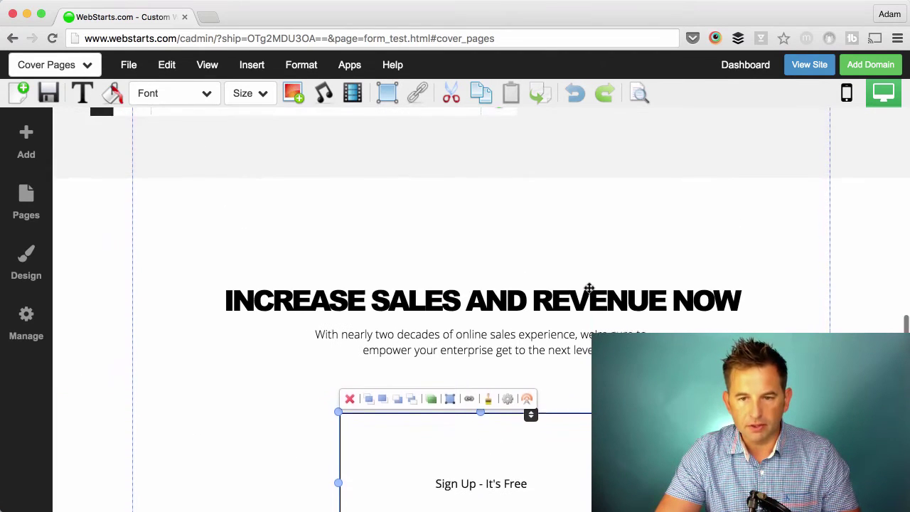
scroll(590, 288, up, 6)
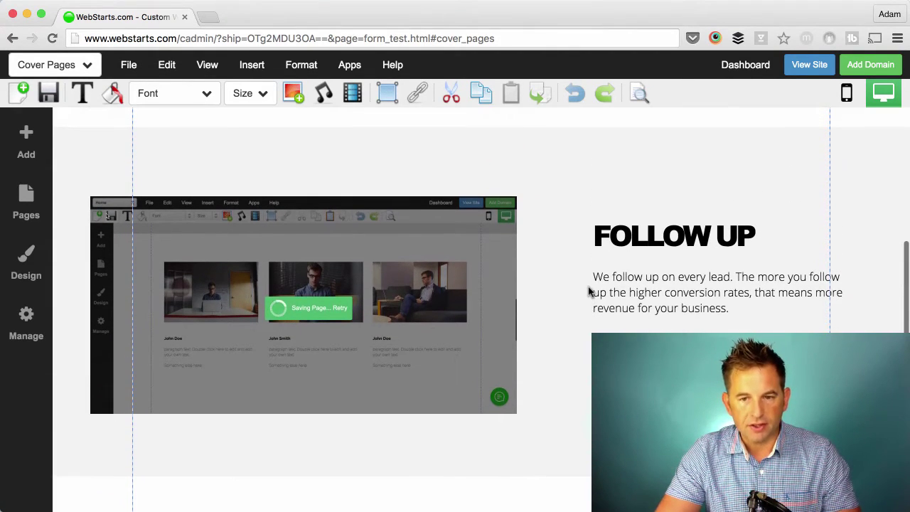
scroll(590, 291, up, 2)
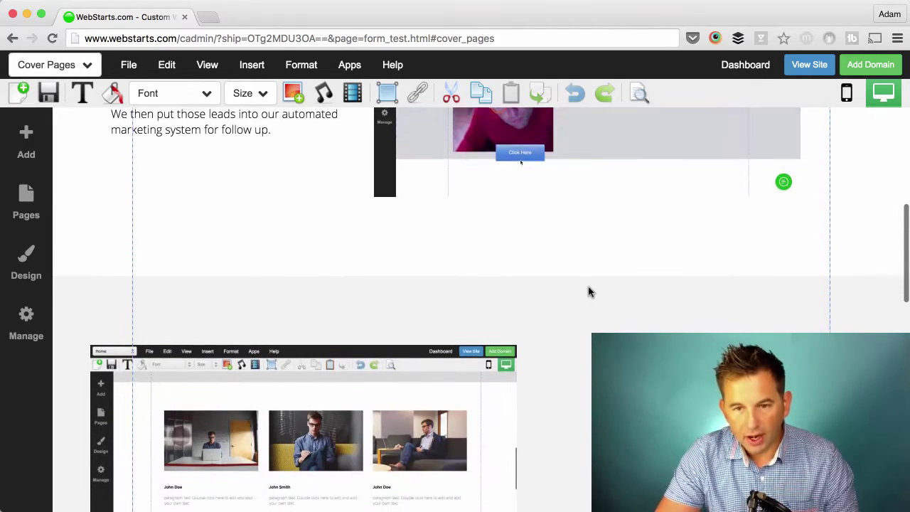
scroll(590, 291, down, 3)
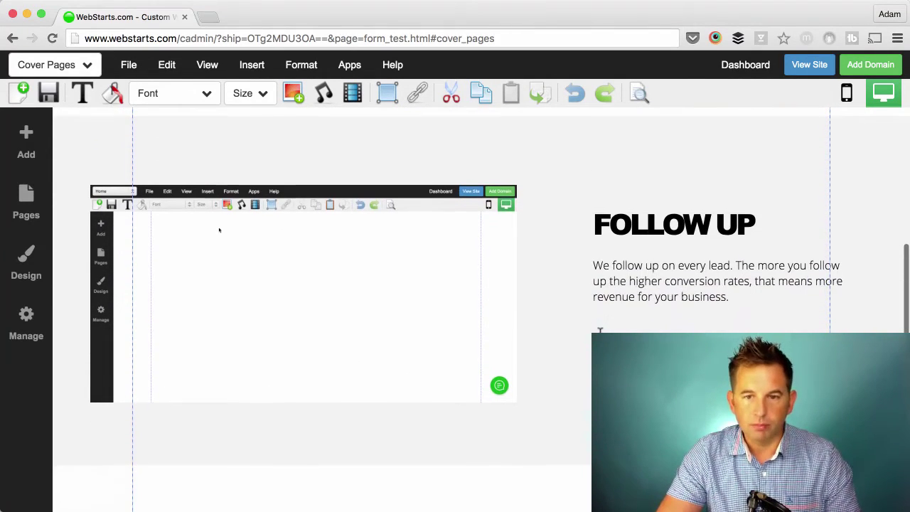
scroll(637, 299, down, 1)
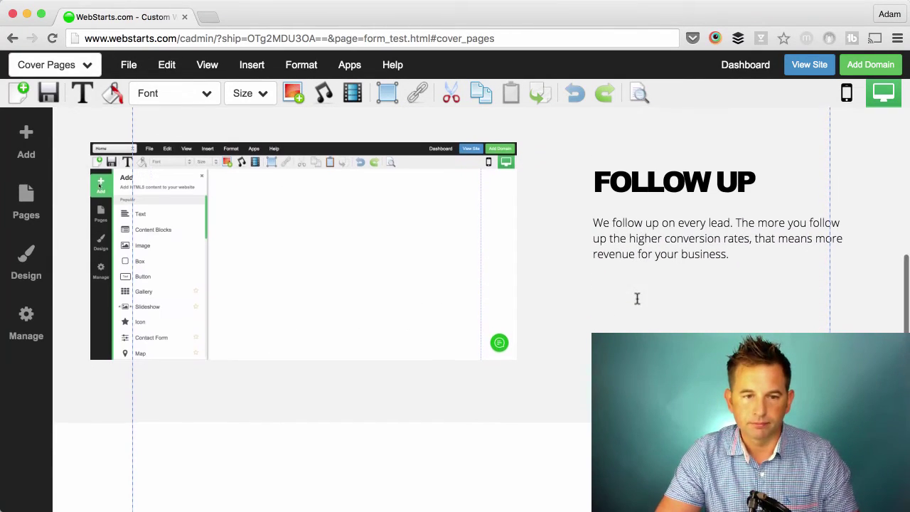
click(390, 245)
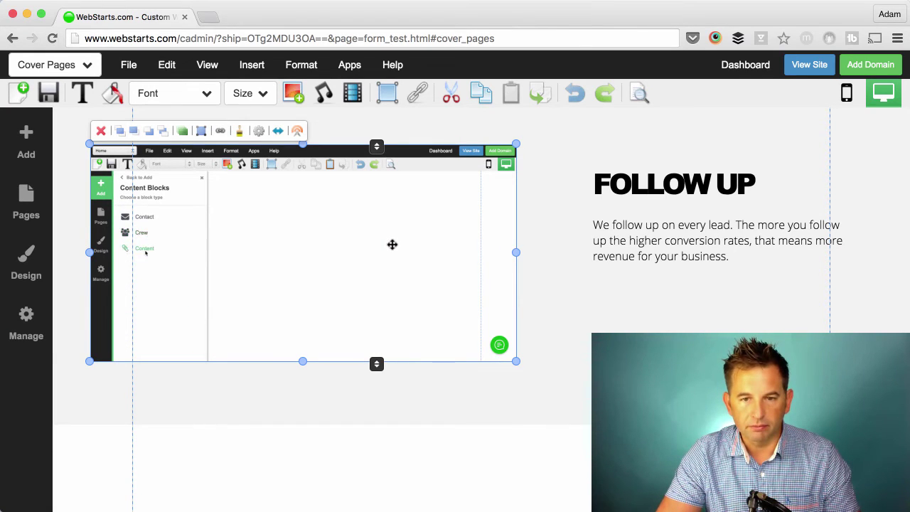
click(534, 96)
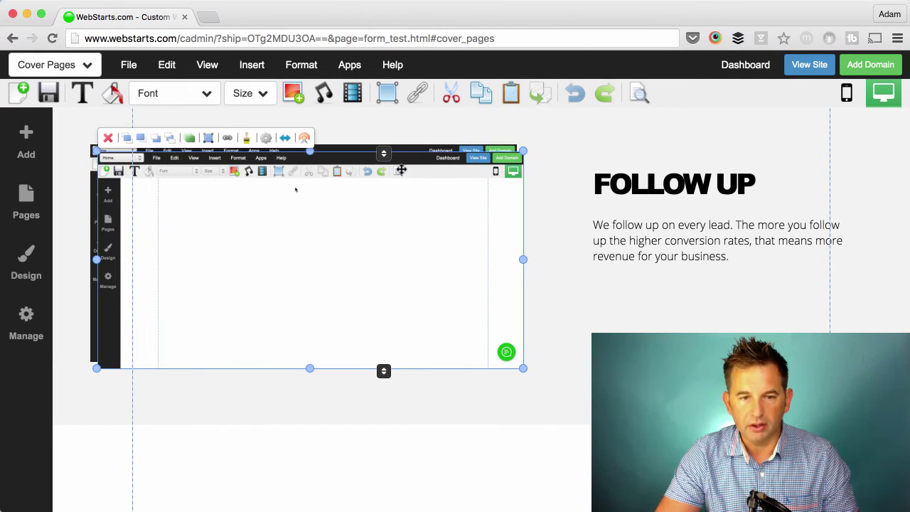
drag(298, 195, 339, 231)
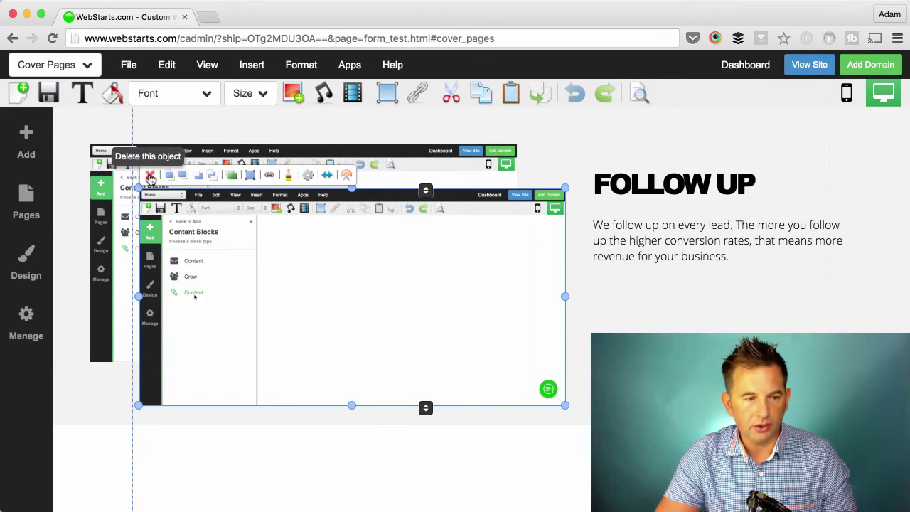
click(150, 176)
Step: Undo the copy's deletion, then redo it so only one screenshot remains
scroll(349, 199, up, 1)
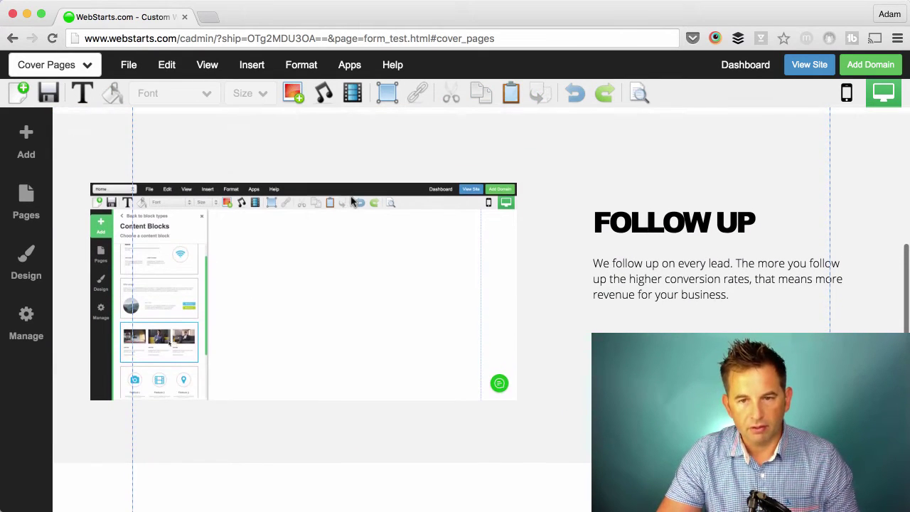
click(574, 94)
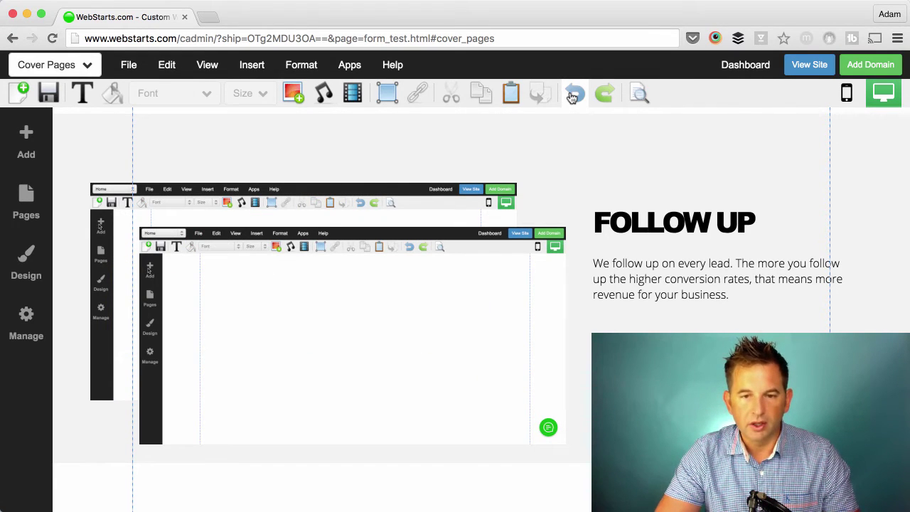
click(197, 256)
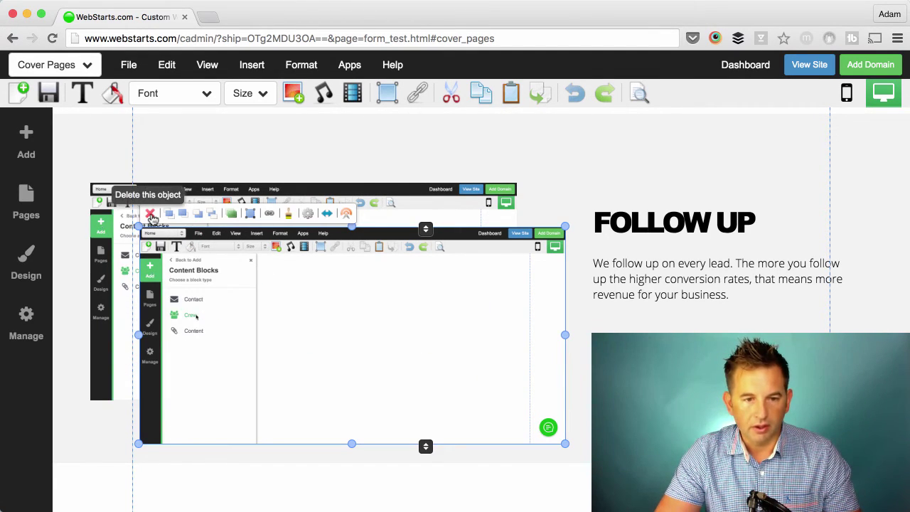
click(603, 94)
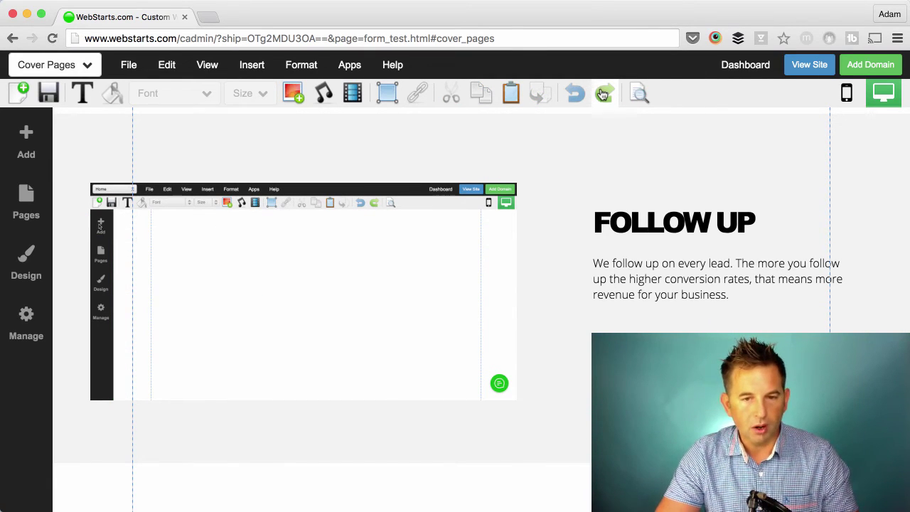
Step: Set 12px padding on the LEAD CAPTURE paragraph text box
scroll(518, 296, down, 5)
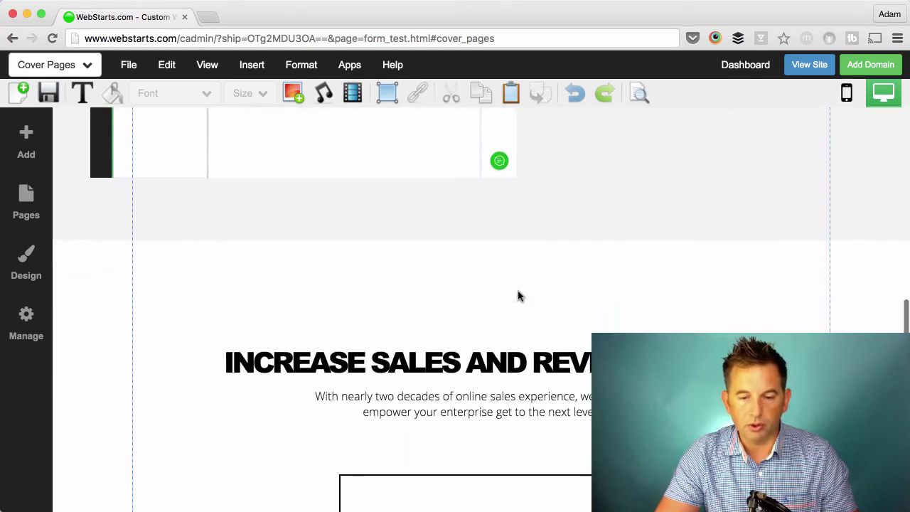
scroll(519, 297, down, 3)
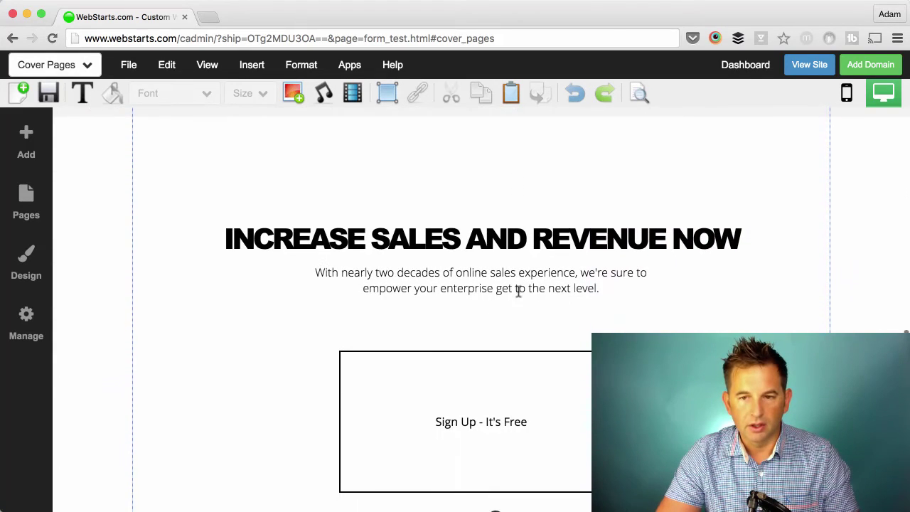
scroll(518, 291, up, 10)
scroll(519, 291, down, 2)
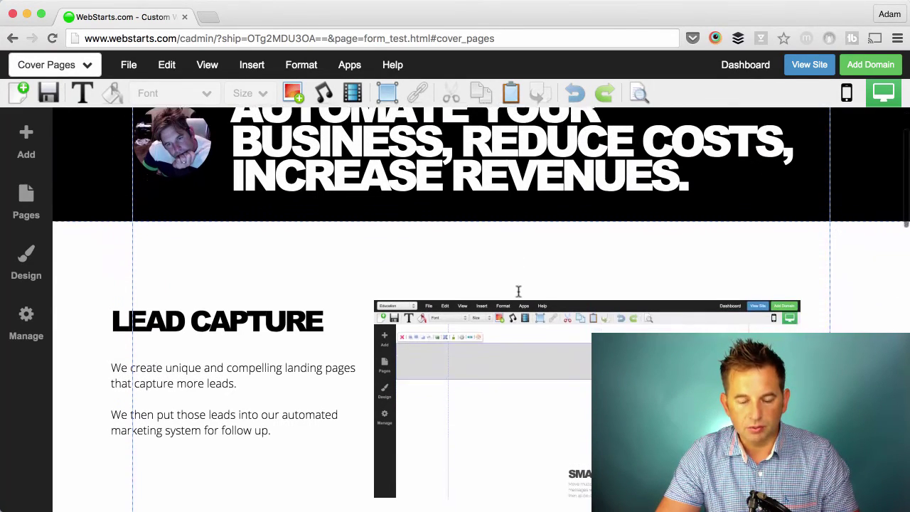
scroll(518, 291, down, 2)
click(299, 304)
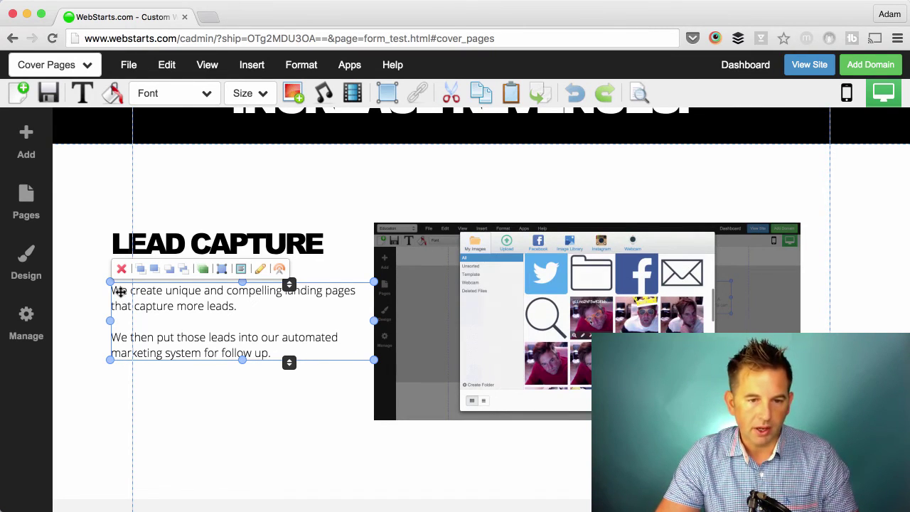
click(242, 270)
drag(121, 282, 217, 313)
click(238, 421)
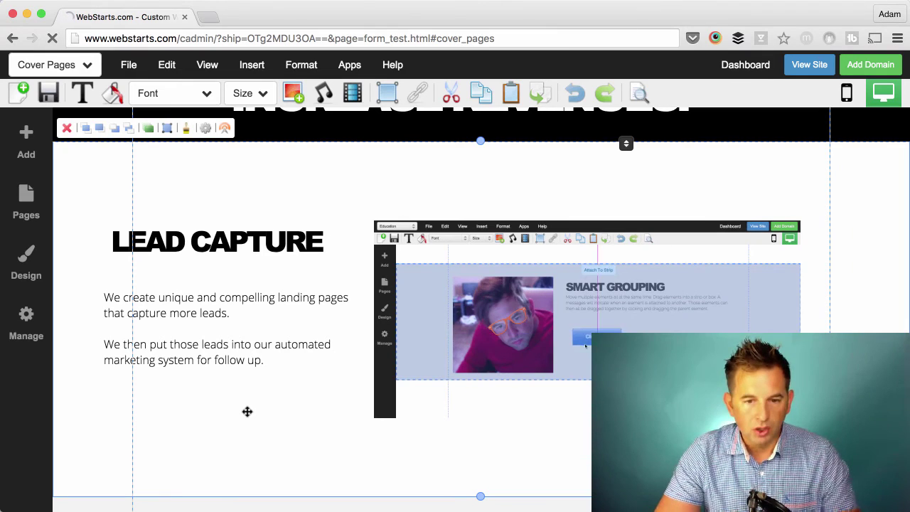
click(271, 339)
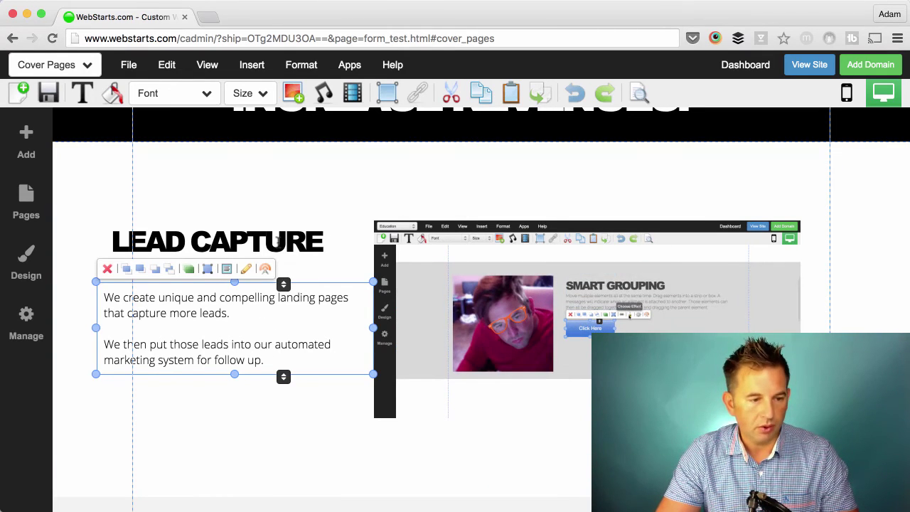